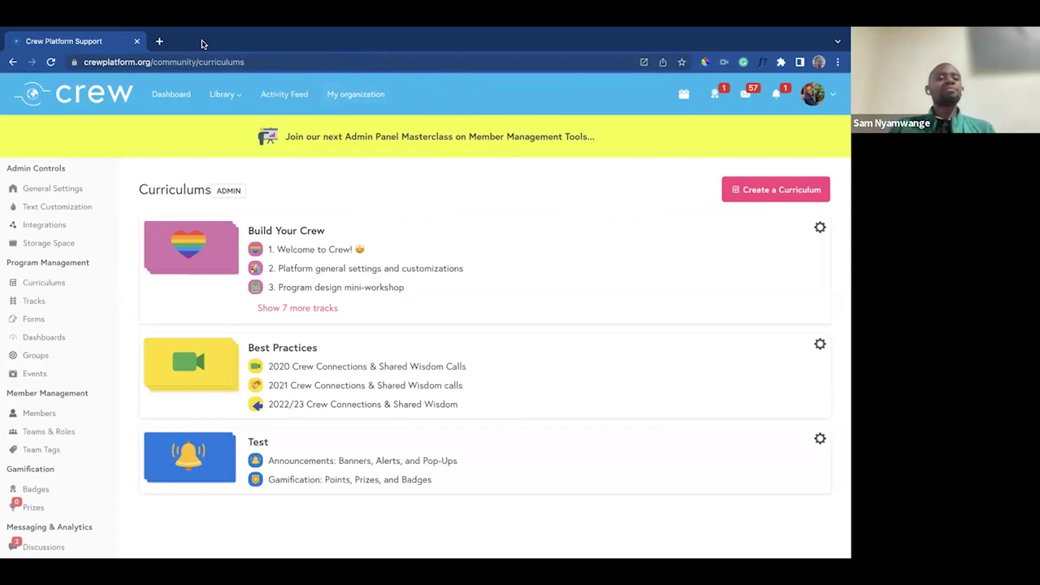
Go to the dashboard and browse the Build Your Crew Course cards, collapsing and re-expanding the admin sidebar
{"action": "left_click", "coordinate": [171, 96]}
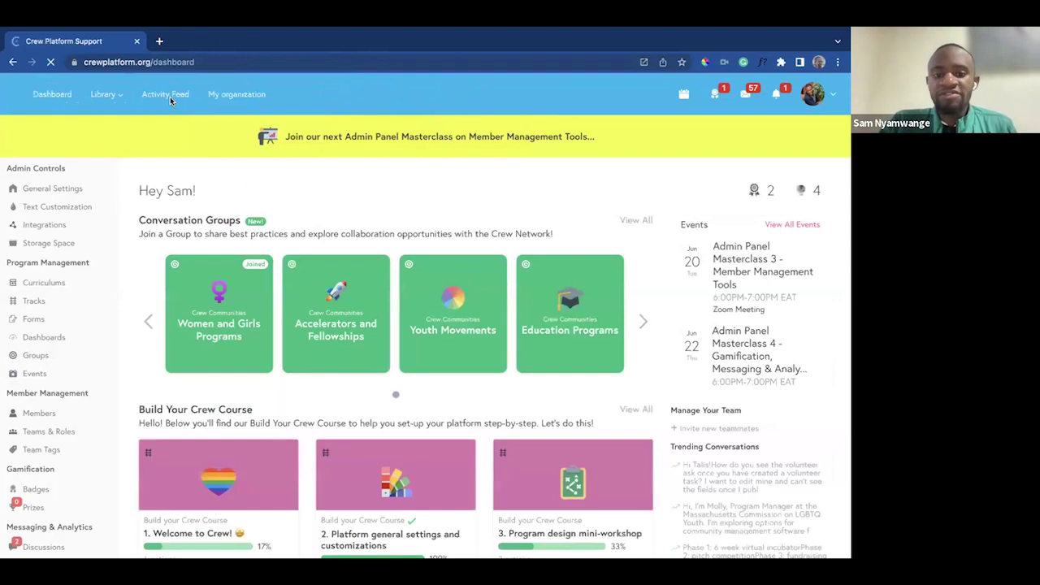
{"action": "scroll", "coordinate": [122, 122], "scroll_direction": "down", "scroll_amount": 2}
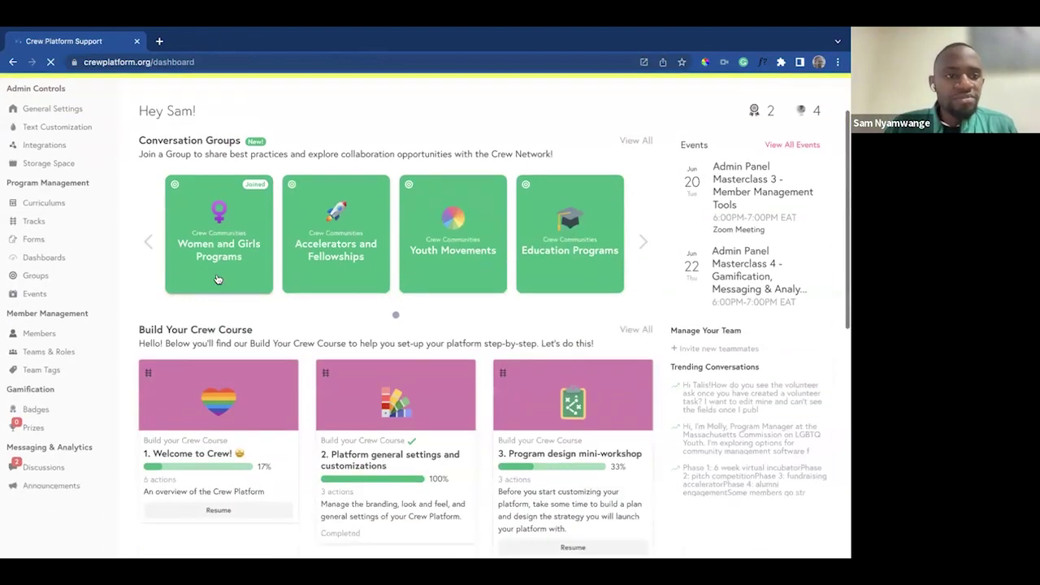
{"action": "left_click", "coordinate": [105, 108]}
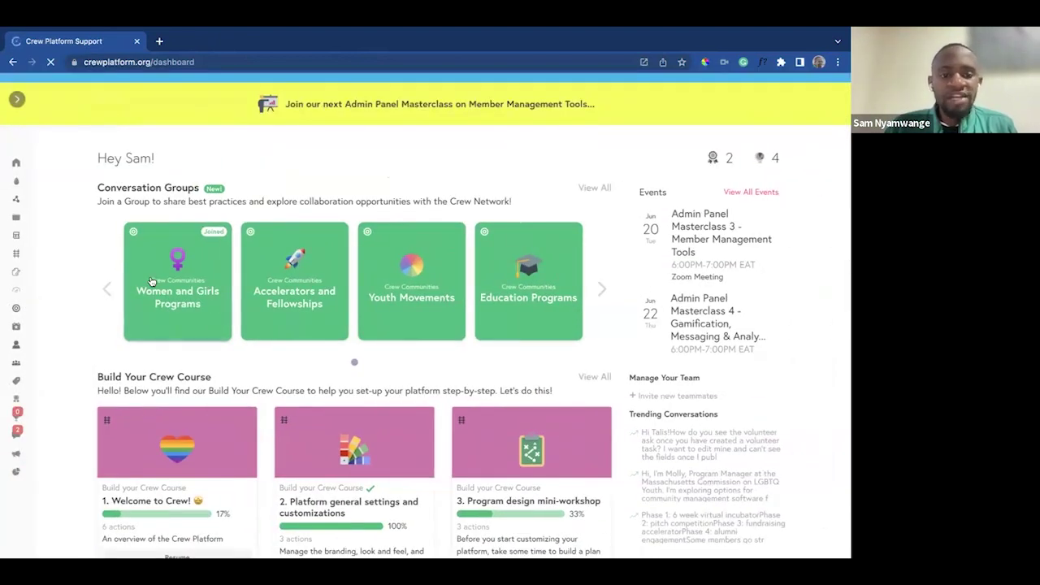
{"action": "scroll", "coordinate": [151, 281], "scroll_direction": "down", "scroll_amount": 3}
{"action": "scroll", "coordinate": [151, 281], "scroll_direction": "down", "scroll_amount": 3}
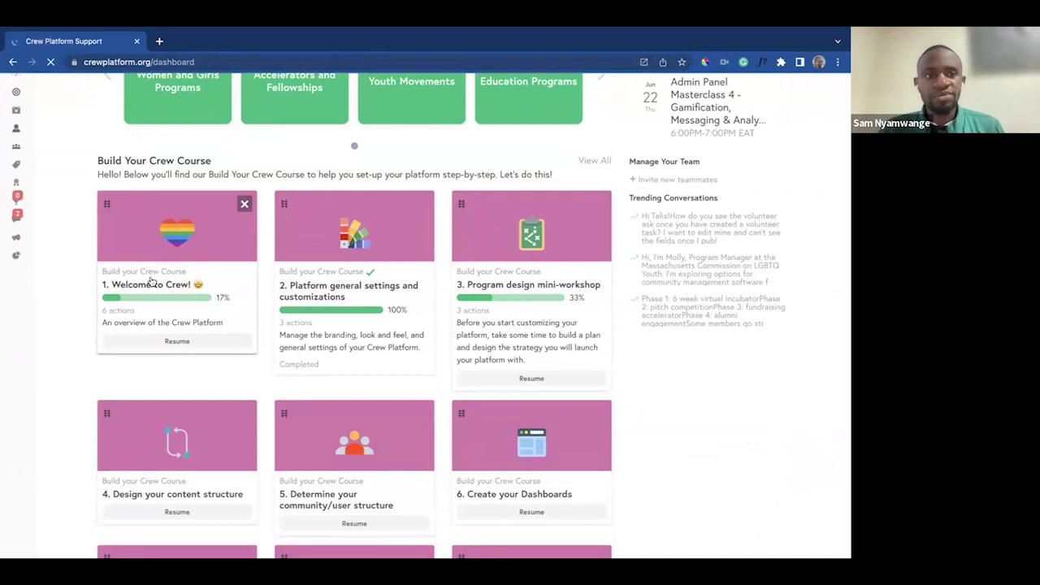
{"action": "scroll", "coordinate": [151, 281], "scroll_direction": "down", "scroll_amount": 3}
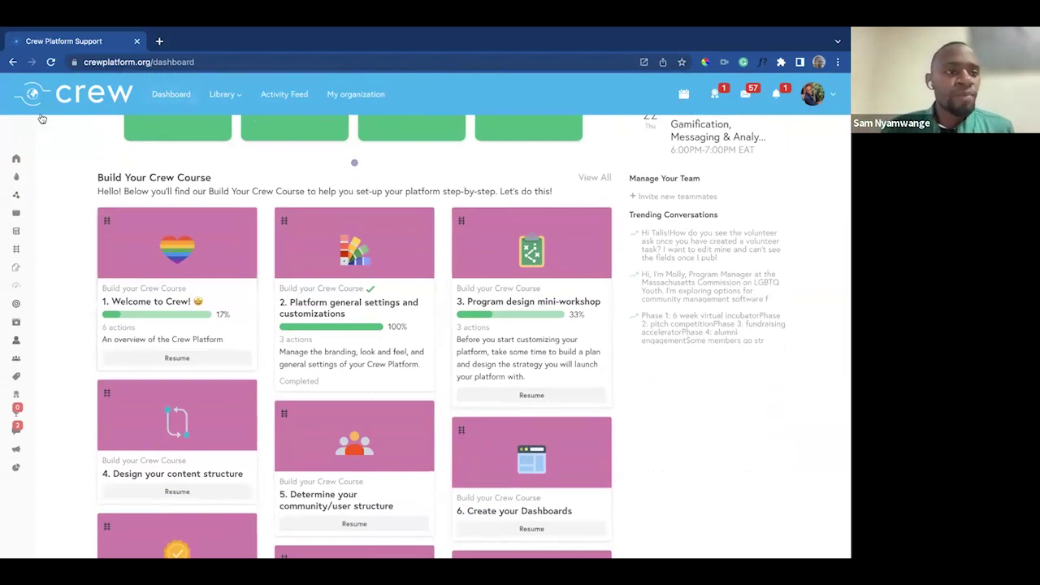
{"action": "scroll", "coordinate": [57, 169], "scroll_direction": "up", "scroll_amount": 3}
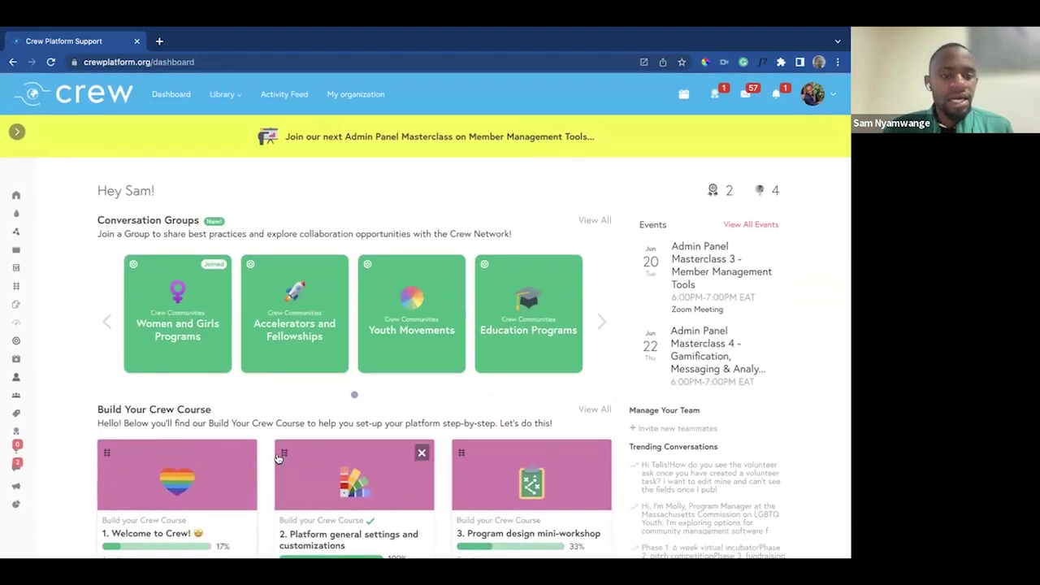
{"action": "left_click", "coordinate": [15, 133]}
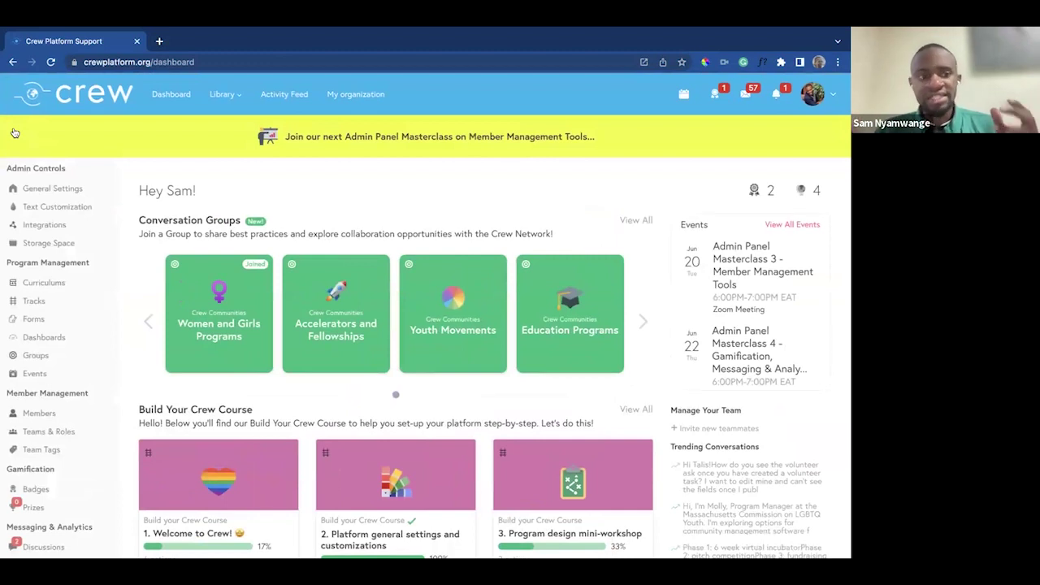
Open the Curriculums page under Program Management and start creating a new curriculum
{"action": "left_click", "coordinate": [27, 284]}
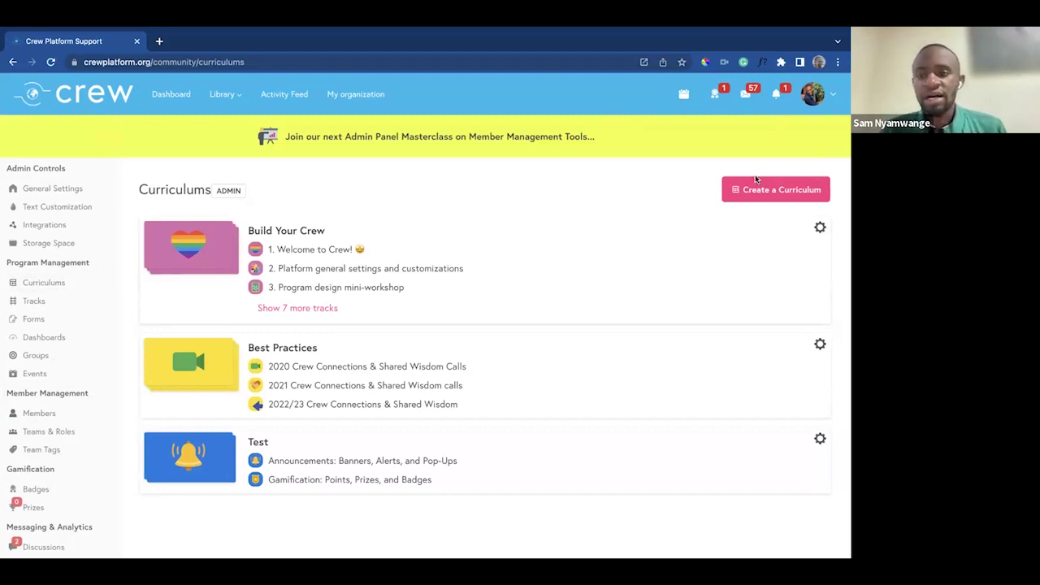
{"action": "left_click", "coordinate": [765, 187]}
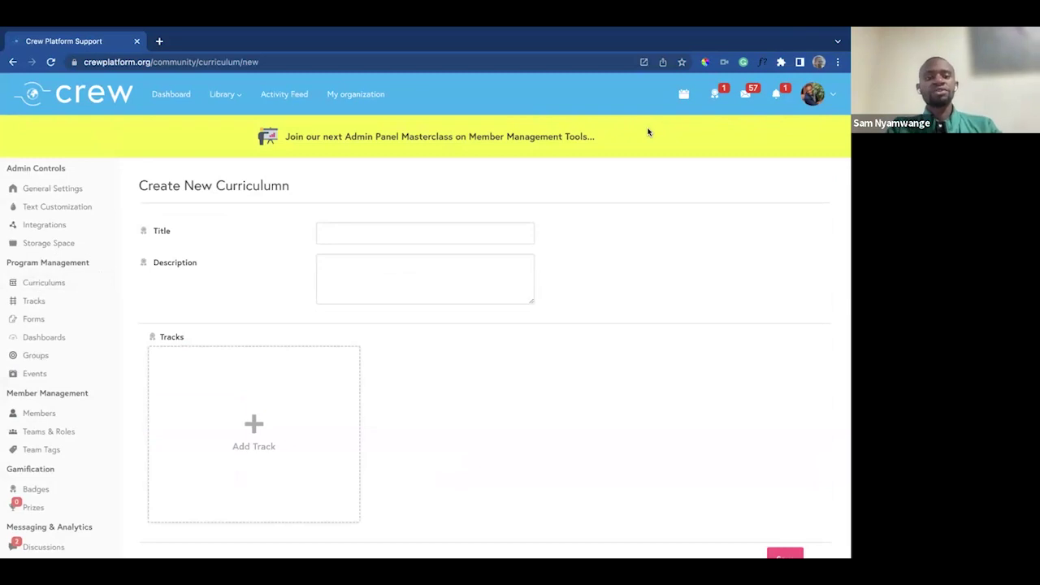
Title the new curriculum 'Build Your Crew'
{"action": "left_click", "coordinate": [382, 236]}
{"action": "type", "text": "Buil"}
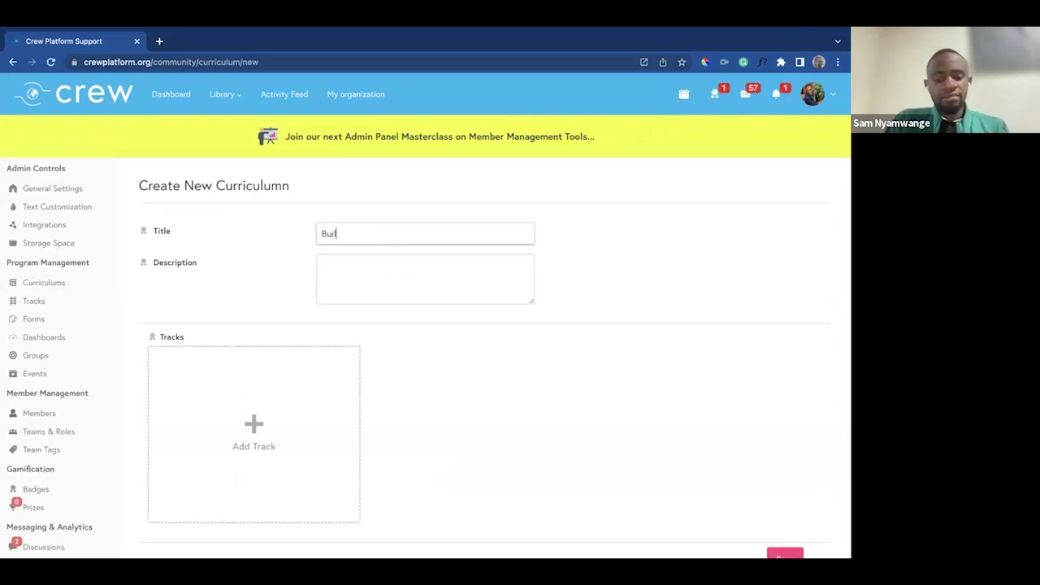
{"action": "type", "text": "d Your Crew"}
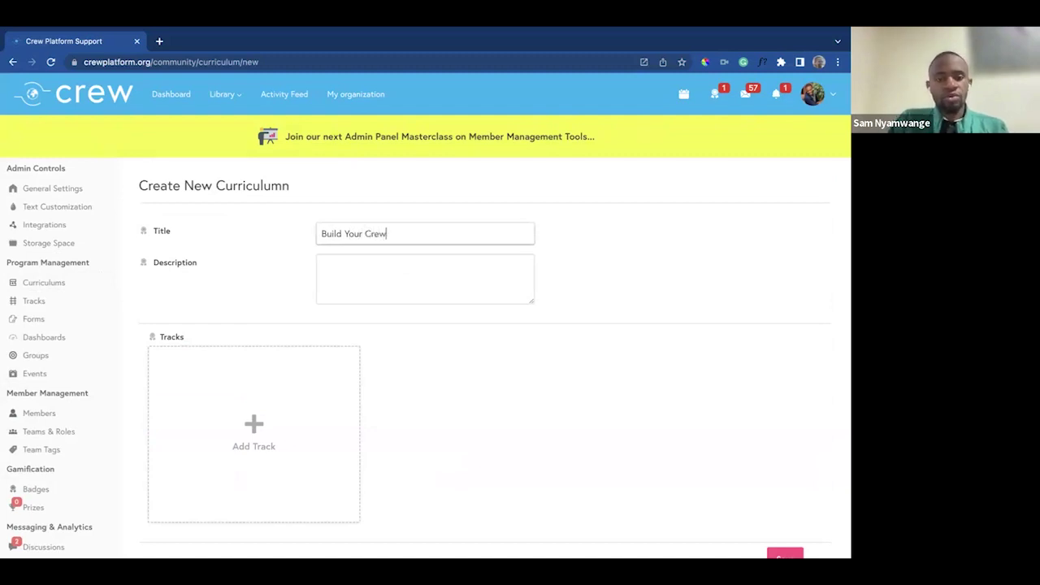
Enter the description 'Go through this content for Crew Features orientation'
{"action": "left_click", "coordinate": [341, 280]}
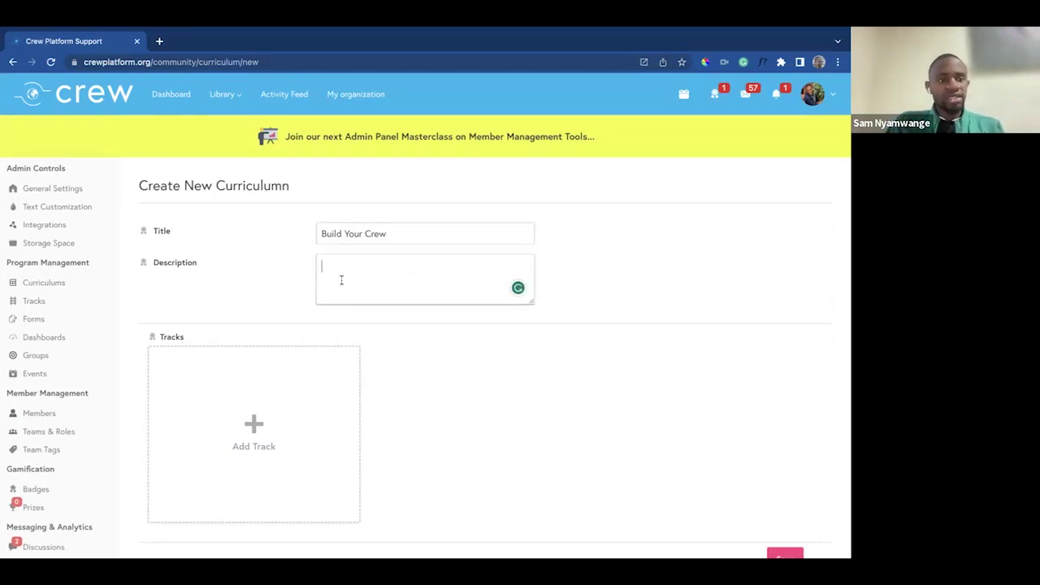
{"action": "type", "text": "Go "}
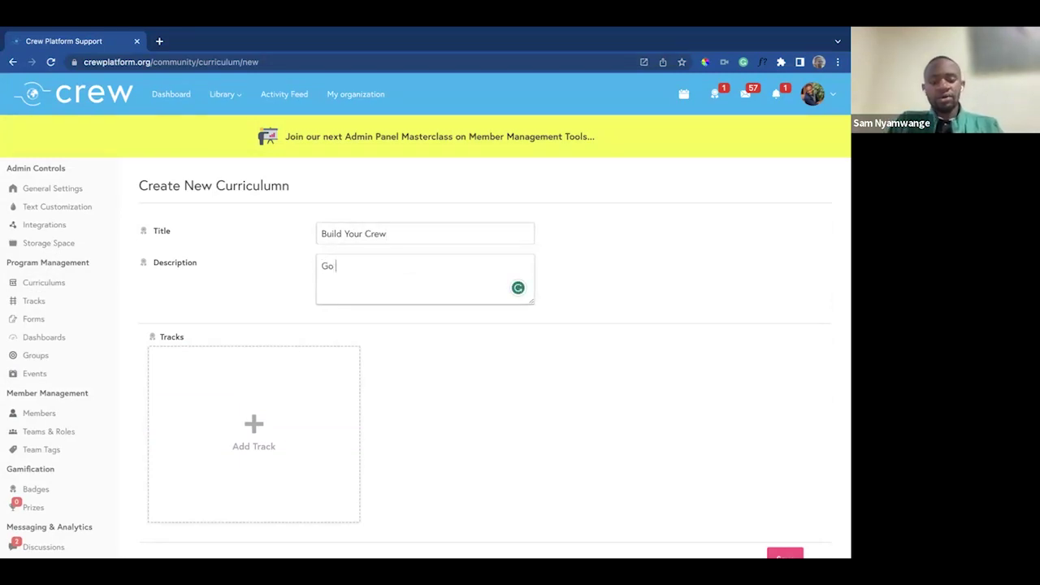
{"action": "type", "text": "through this c"}
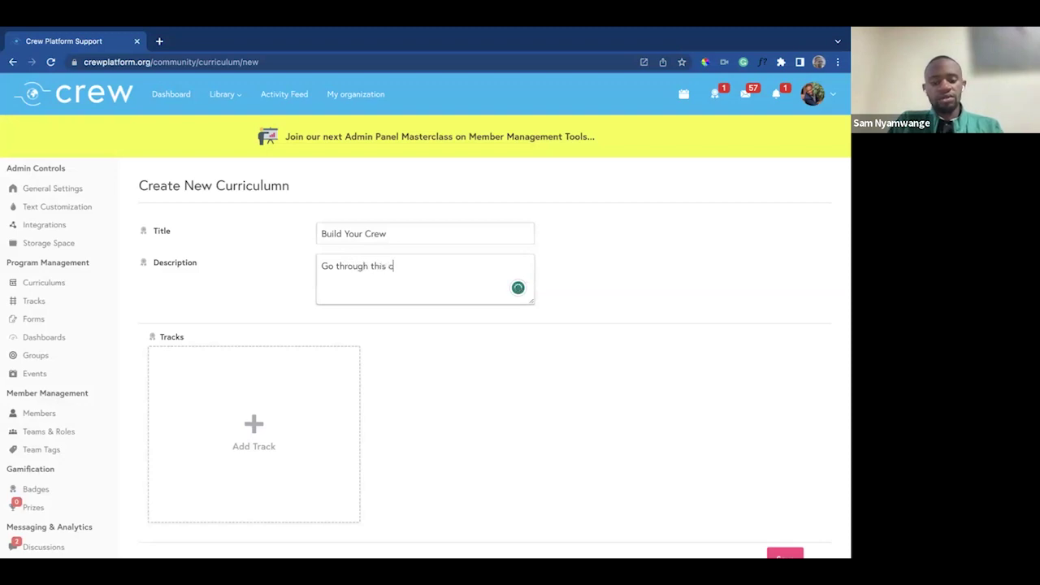
{"action": "type", "text": "ontent for "}
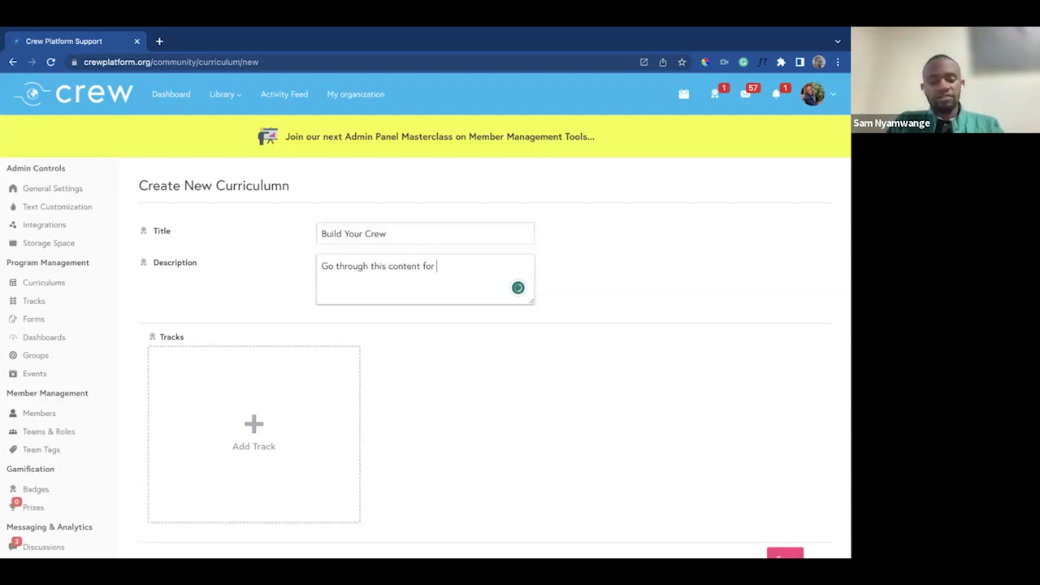
{"action": "type", "text": "Crew Feature"}
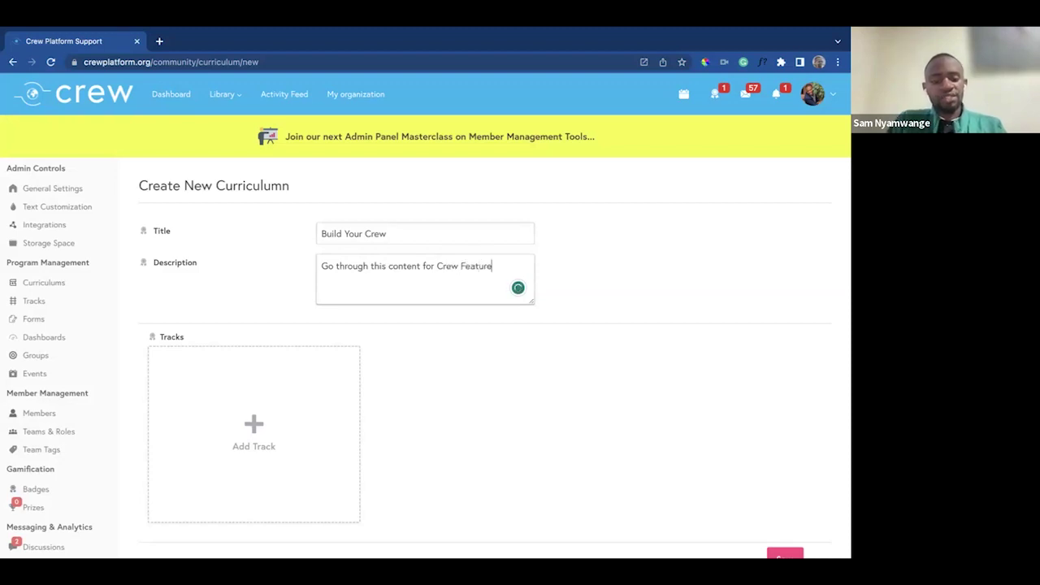
{"action": "type", "text": "s orientation"}
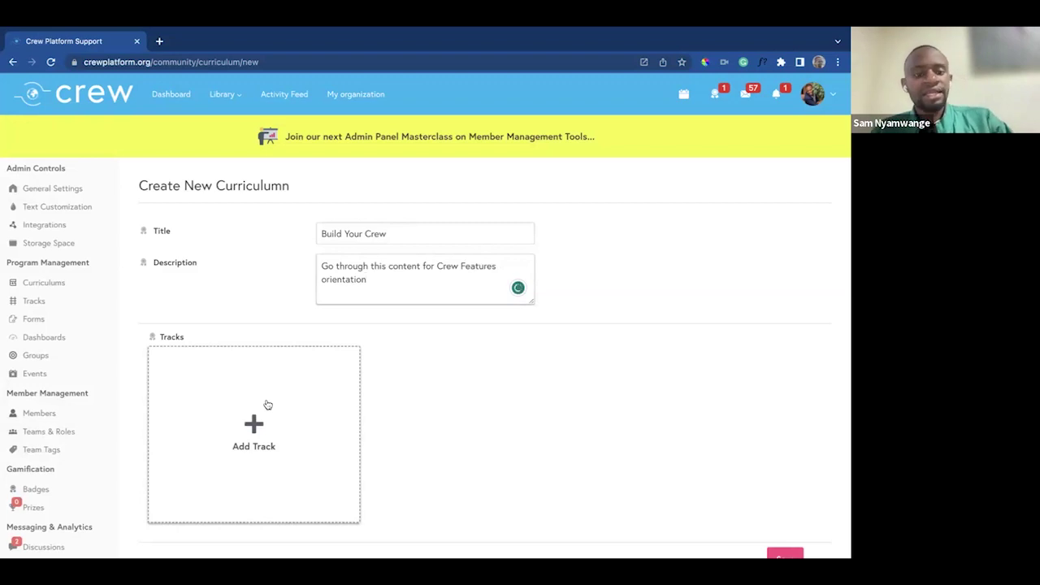
{"action": "scroll", "coordinate": [268, 405], "scroll_direction": "down", "scroll_amount": 1}
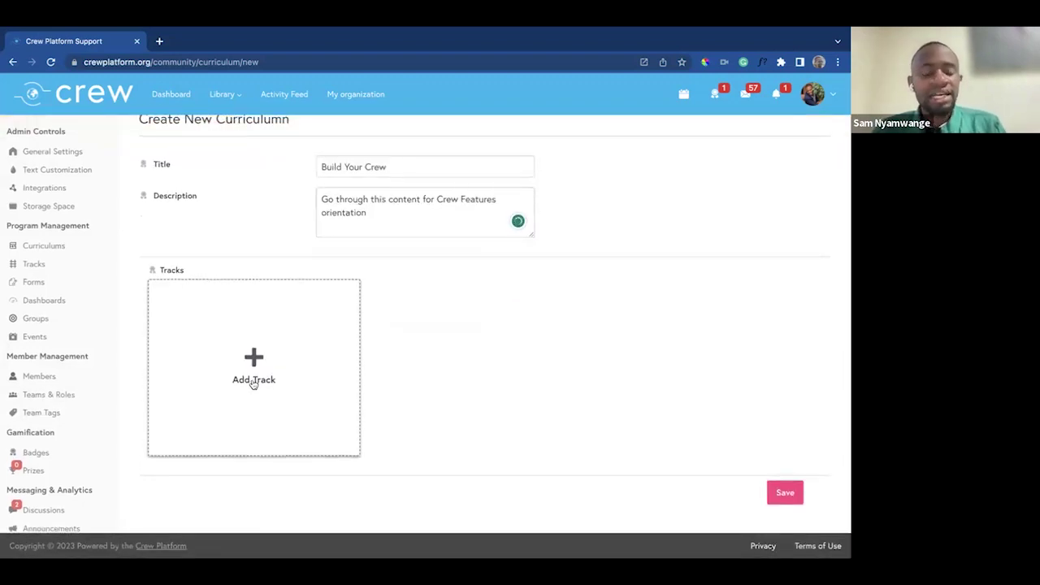
{"action": "left_click", "coordinate": [252, 382]}
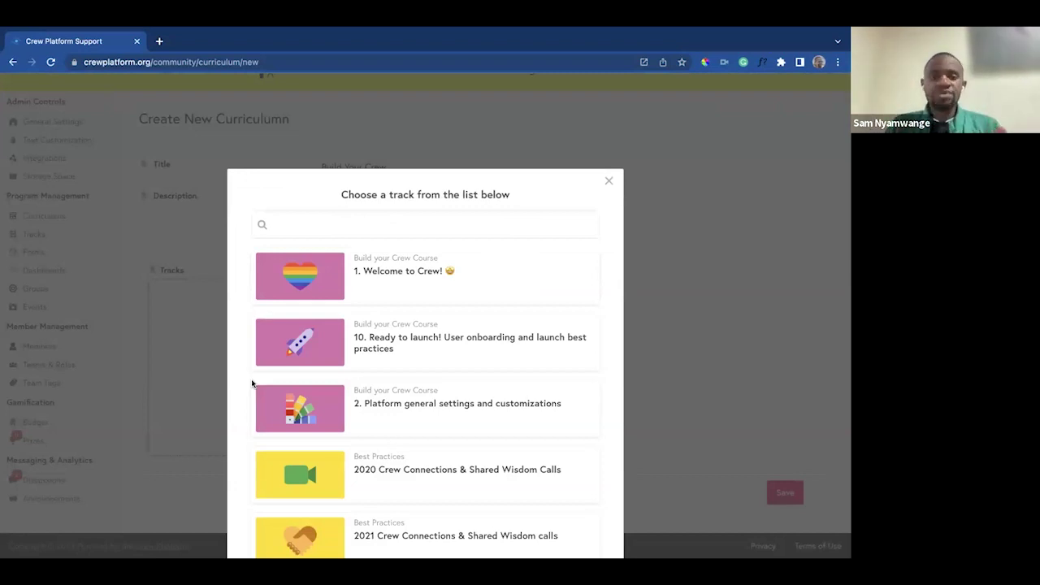
Choose '1. Welcome to Crew!' from the track chooser as the first track
{"action": "scroll", "coordinate": [252, 381], "scroll_direction": "down", "scroll_amount": 1}
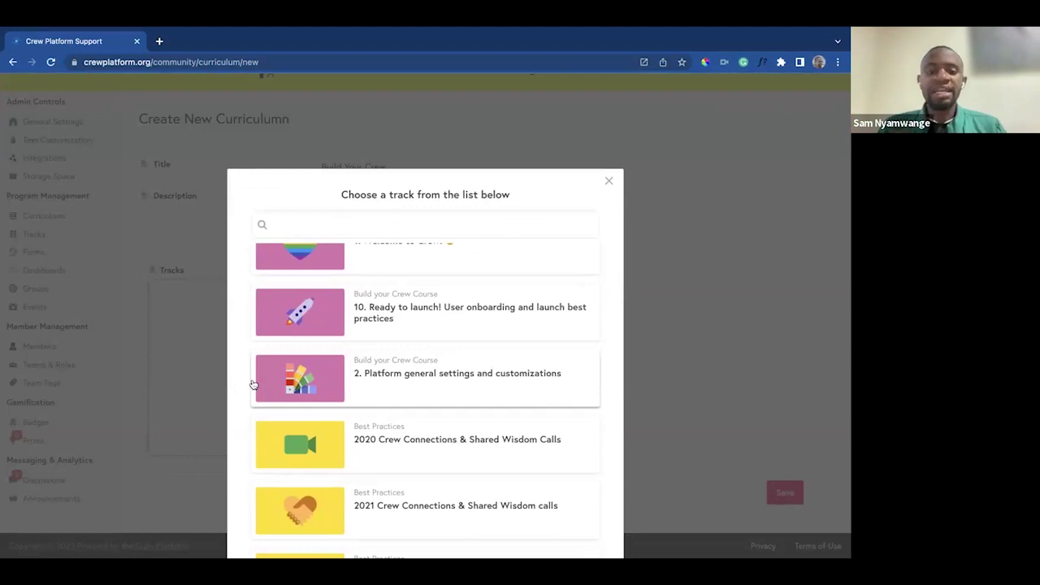
{"action": "scroll", "coordinate": [251, 382], "scroll_direction": "up", "scroll_amount": 1}
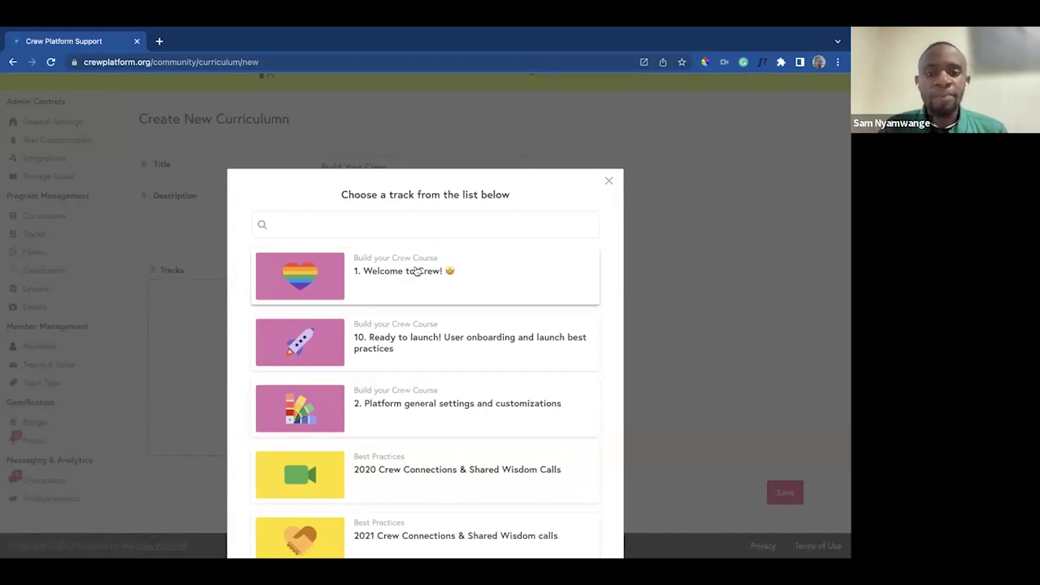
{"action": "left_click", "coordinate": [416, 272]}
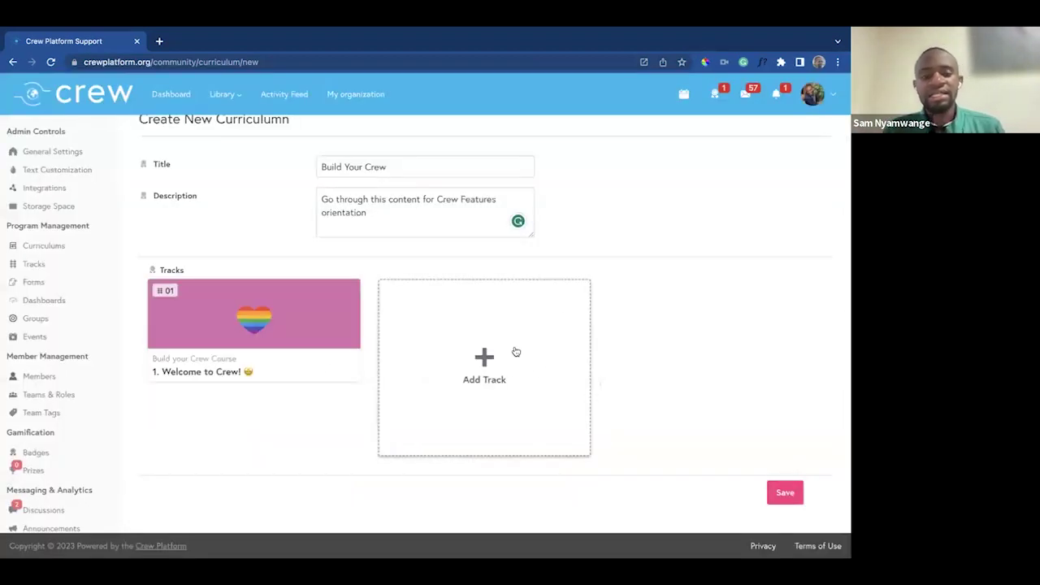
Add tracks '2. Platform general settings and customizations' and '3. Program design mini-workshop'
{"action": "left_click", "coordinate": [514, 351]}
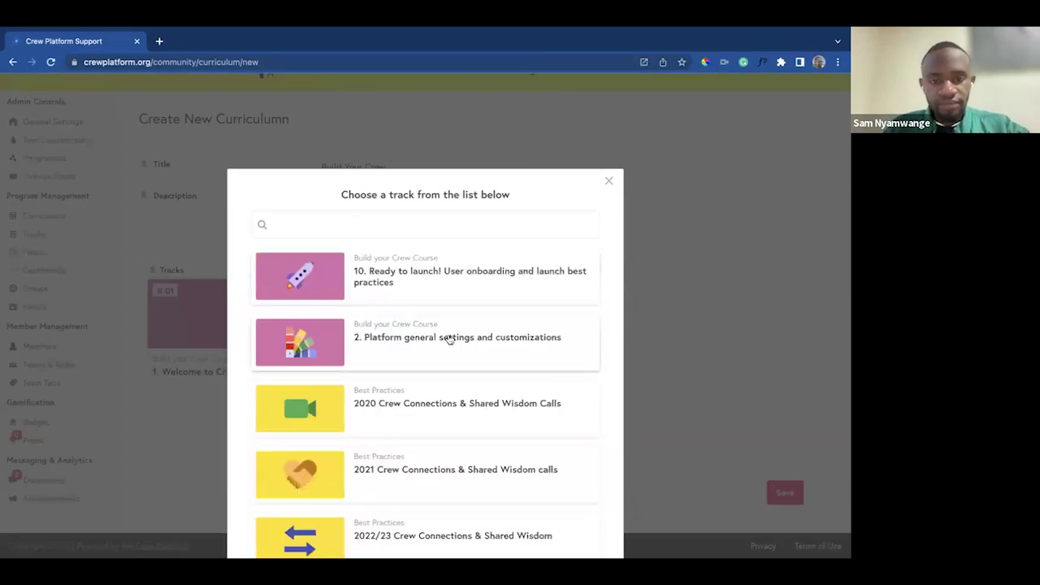
{"action": "left_click", "coordinate": [448, 338]}
{"action": "left_click", "coordinate": [729, 326]}
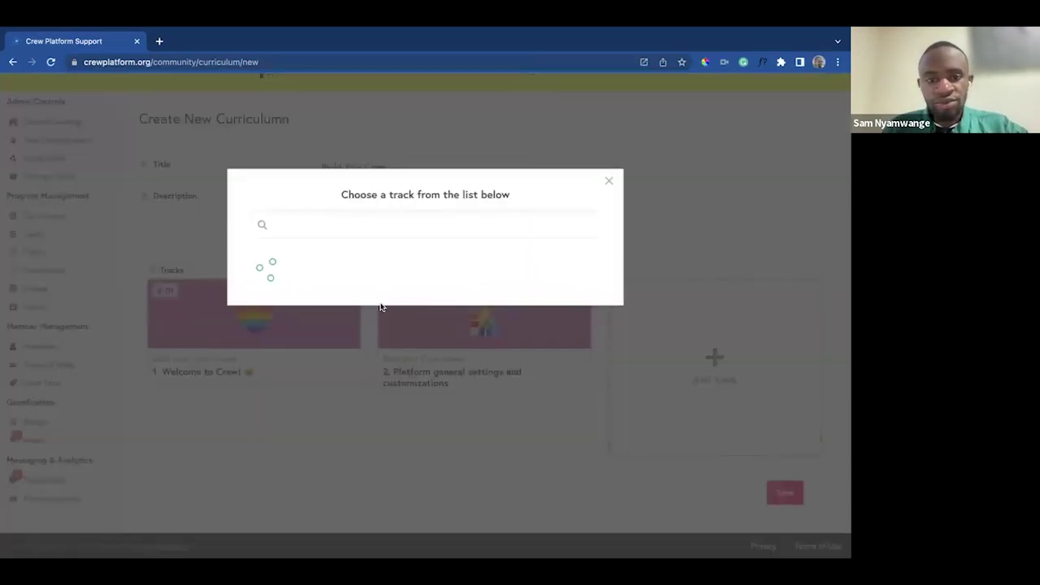
{"action": "scroll", "coordinate": [378, 306], "scroll_direction": "down", "scroll_amount": 3}
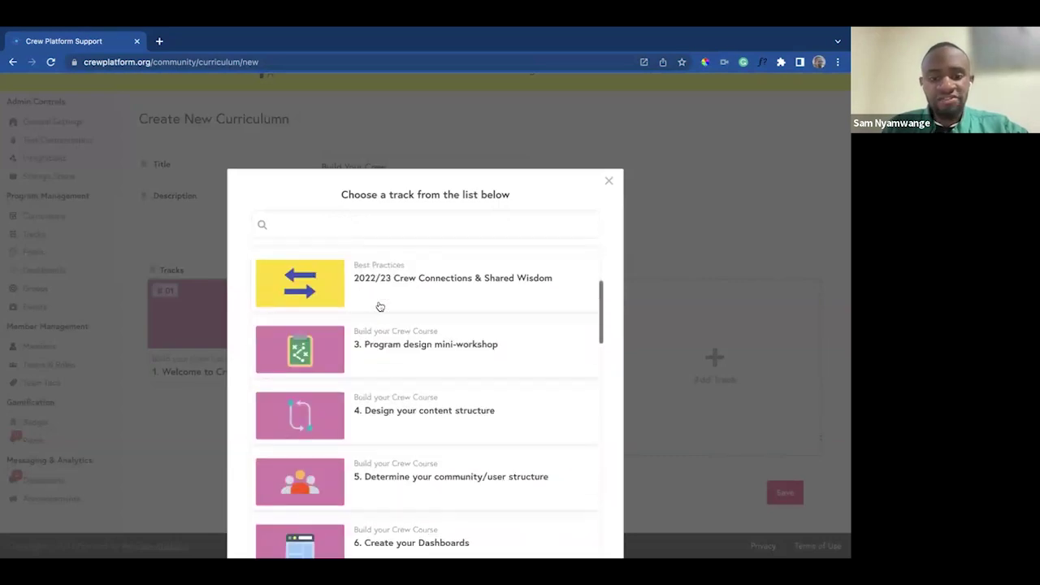
{"action": "left_click", "coordinate": [398, 344]}
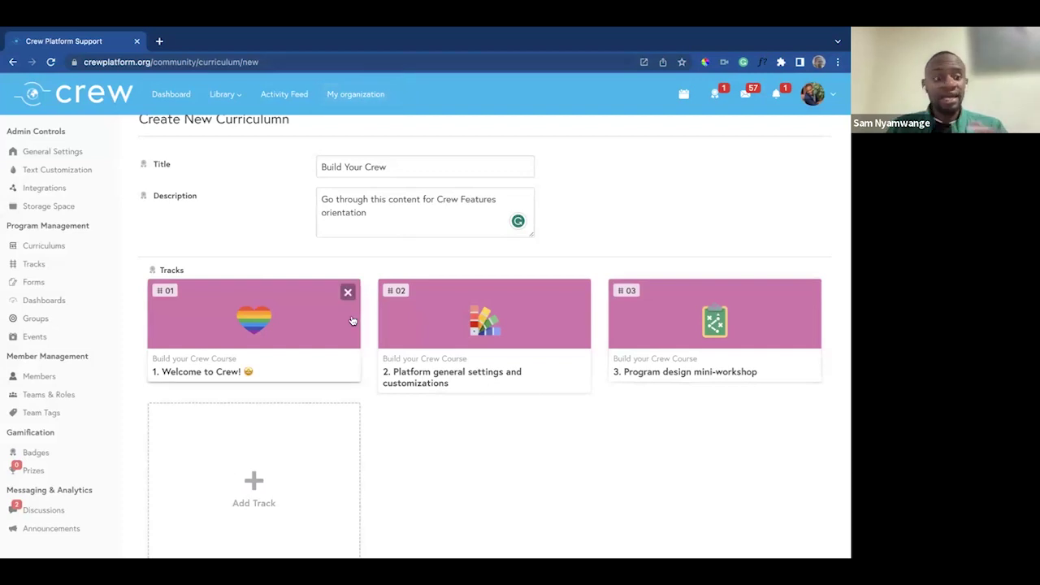
{"action": "scroll", "coordinate": [489, 392], "scroll_direction": "down", "scroll_amount": 3}
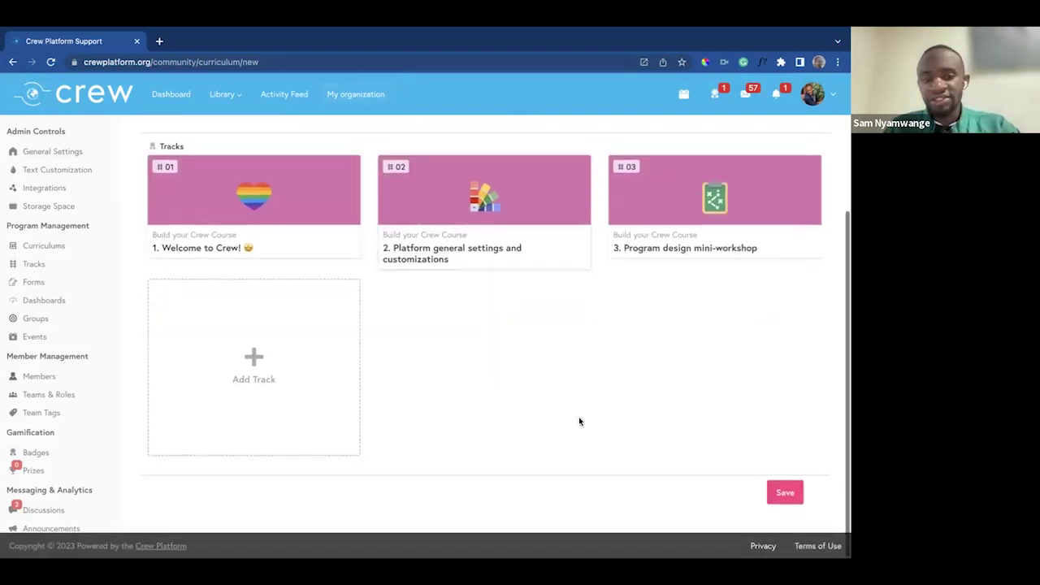
Save the curriculum and check the Curriculums list shows the new Build Your Crew entry
{"action": "left_click", "coordinate": [791, 496]}
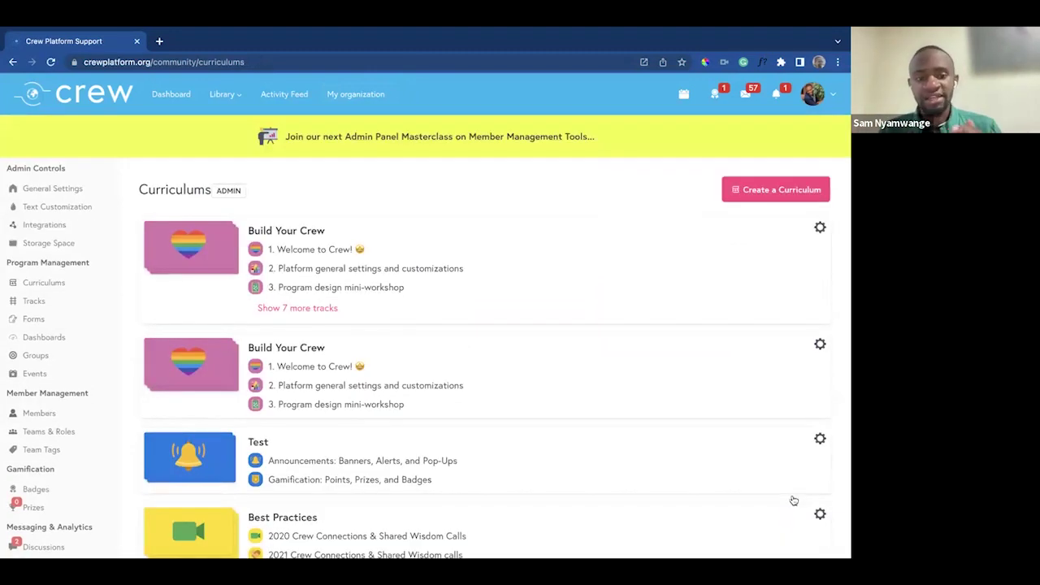
{"action": "scroll", "coordinate": [688, 427], "scroll_direction": "down", "scroll_amount": 2}
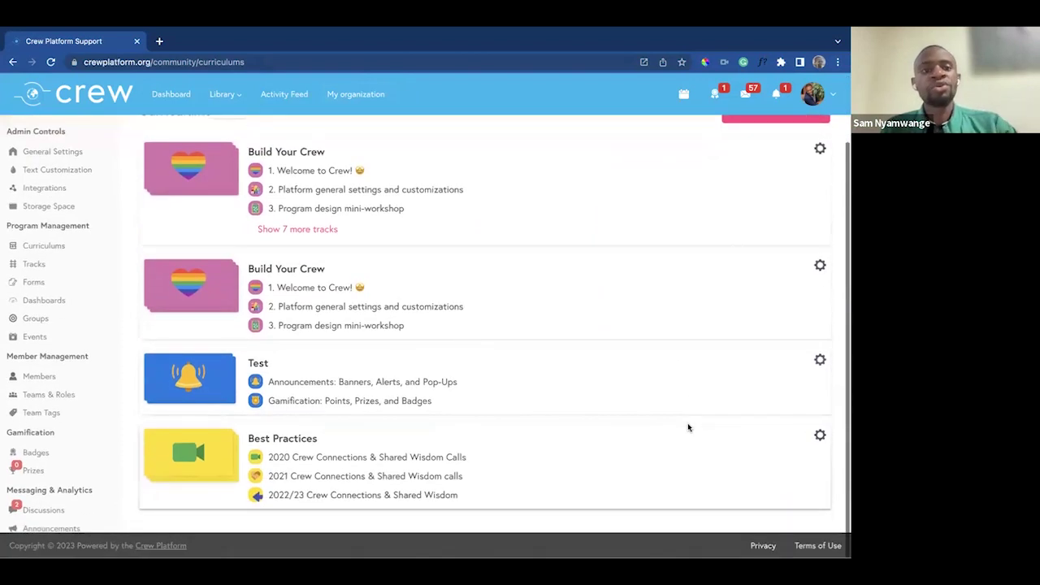
{"action": "scroll", "coordinate": [424, 288], "scroll_direction": "up", "scroll_amount": 1}
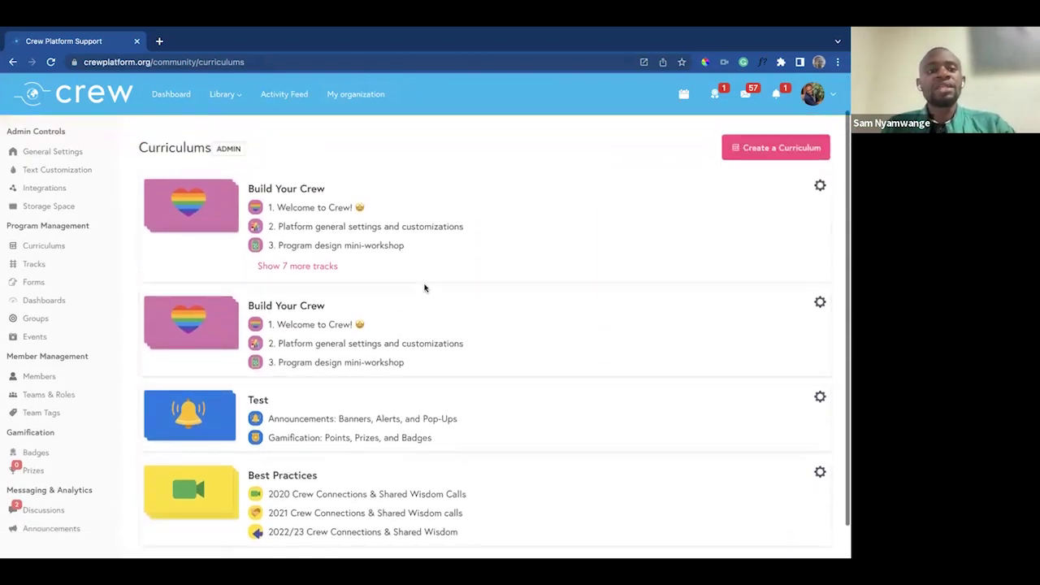